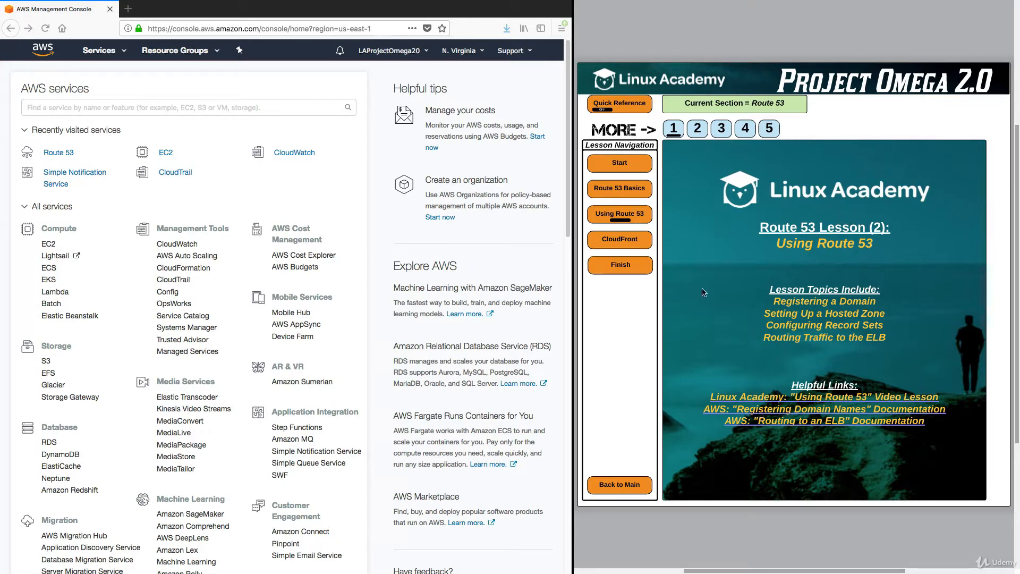
Read through pages 2 and 3 of the lesson guide, covering the Route 53 Basics diagram and the Configuring Route 53 instructions
left_click(697, 132)
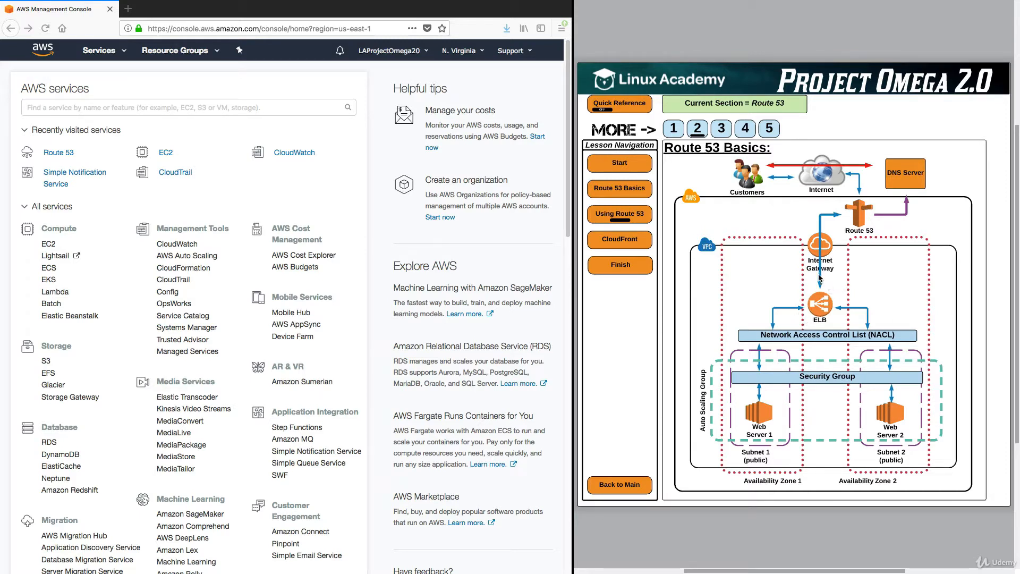
left_click(720, 132)
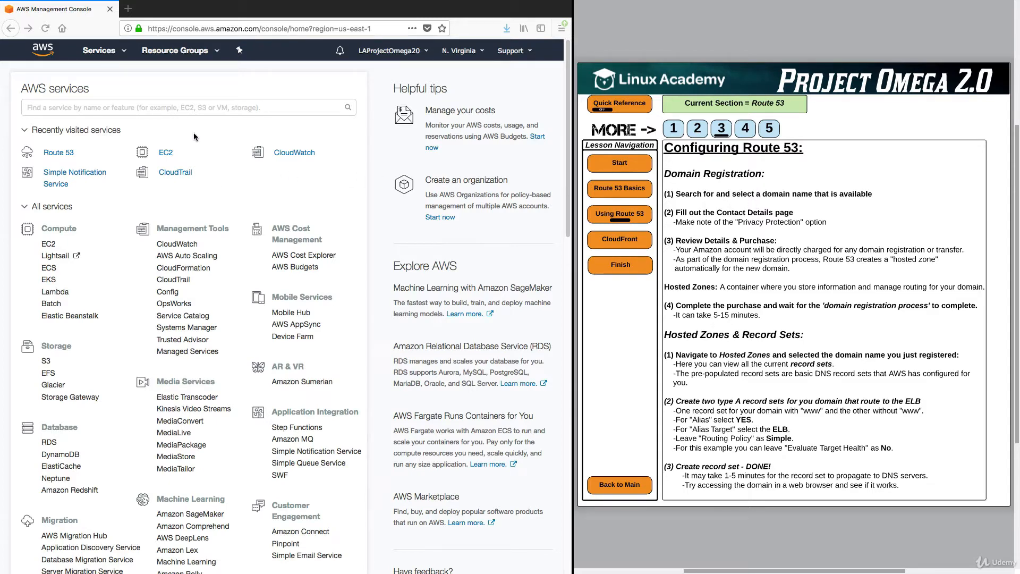
Find the Route 53 service in the AWS console and get started with its domain registration feature
left_click(174, 109)
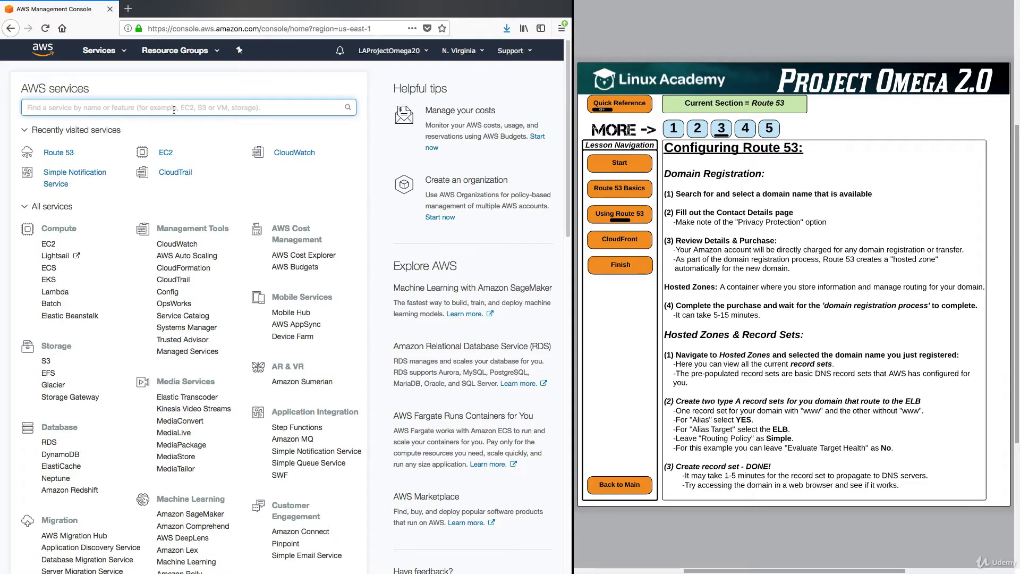
type("route")
left_click(118, 126)
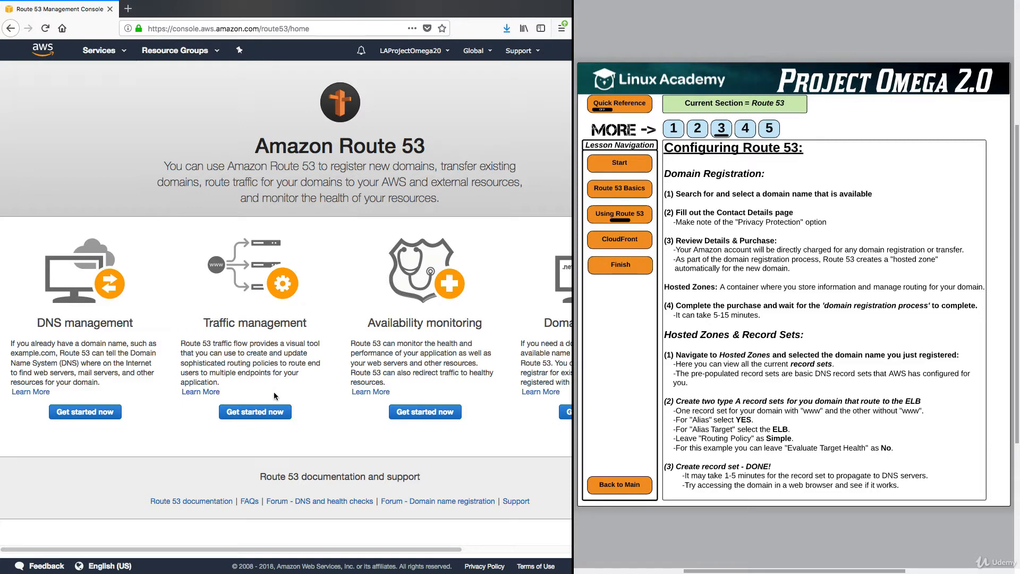
left_click_drag(453, 548, 534, 549)
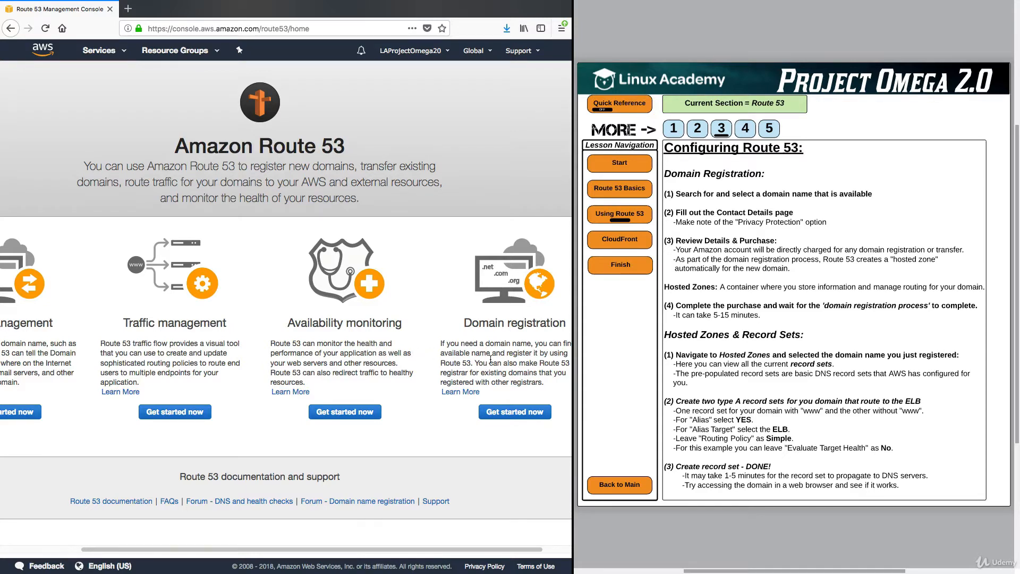
left_click(513, 412)
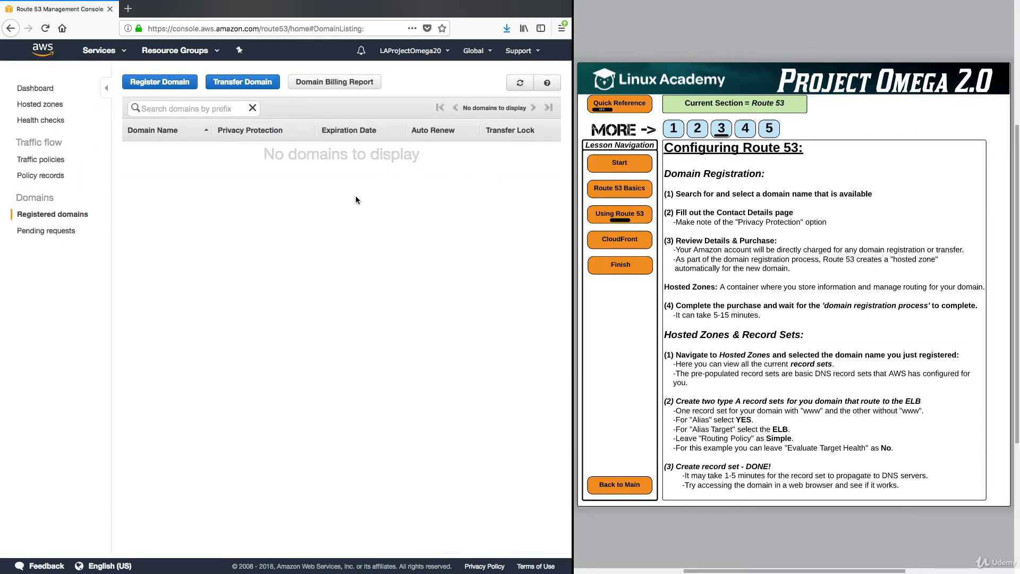
Start registering a domain, check availability of projectomega2 with the .com extension, add projectomega2.com to the cart and continue to the contact details
left_click(165, 85)
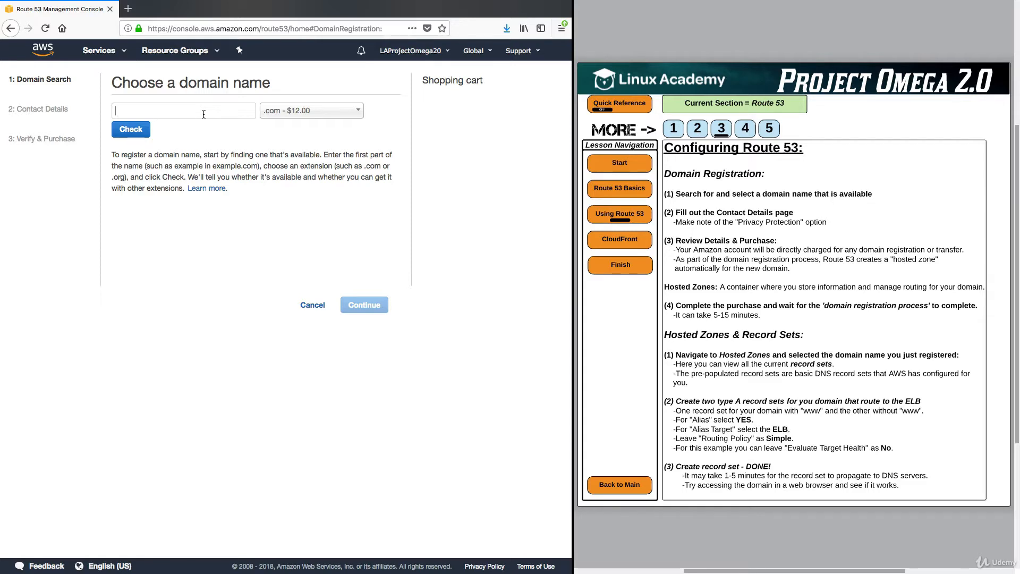
type("projectomega2")
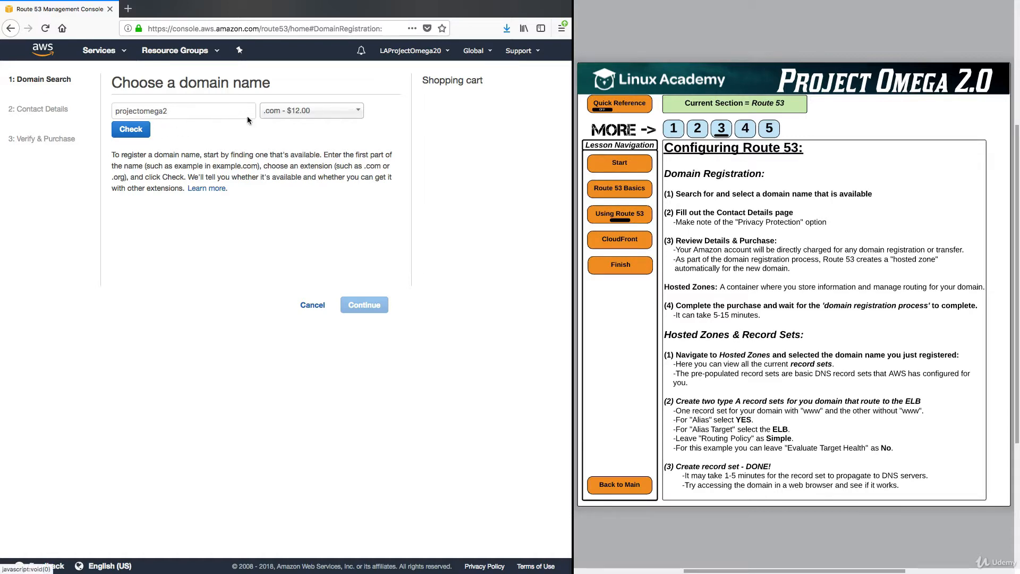
left_click(132, 129)
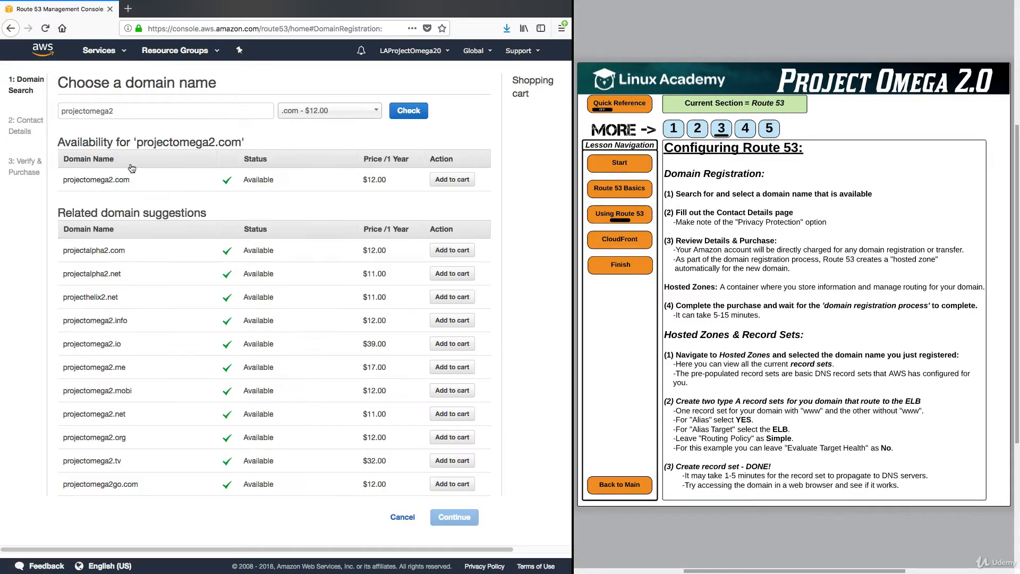
left_click(443, 180)
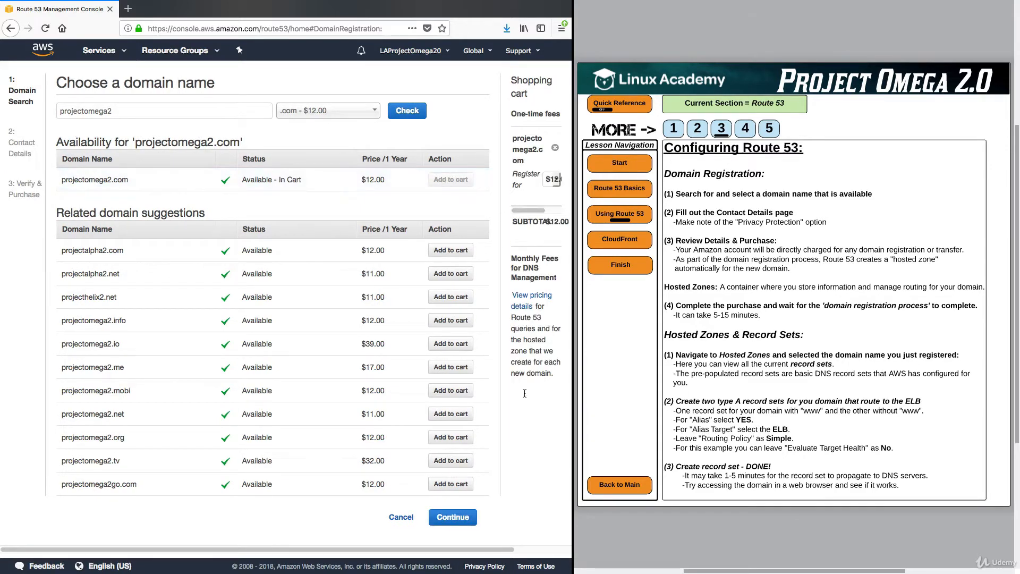
left_click(454, 516)
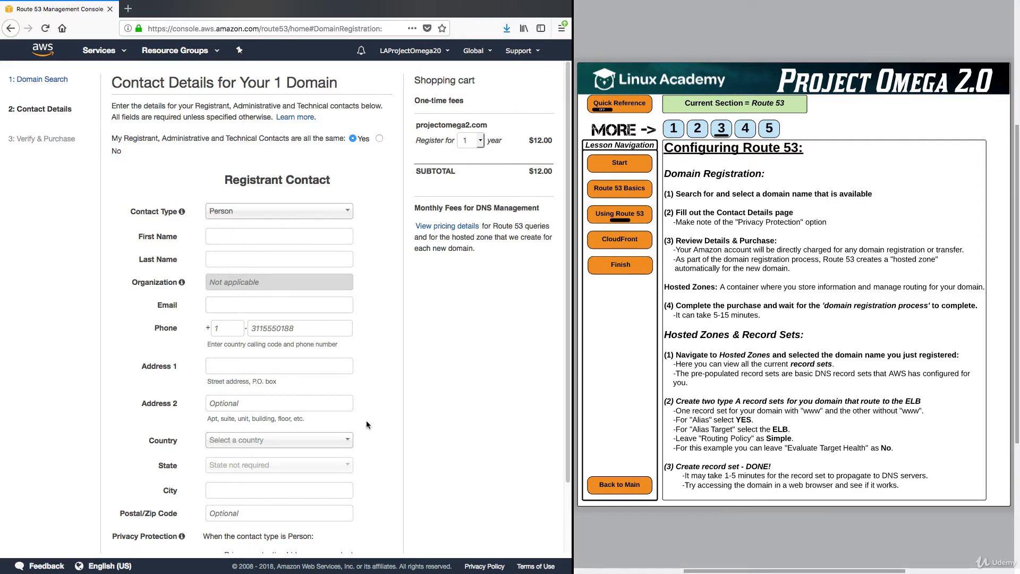
Go through the registrant contact form and its Privacy Protection option, complete the projectomega2.com registration and proceed to the domains
scroll(366, 423, "down", 3)
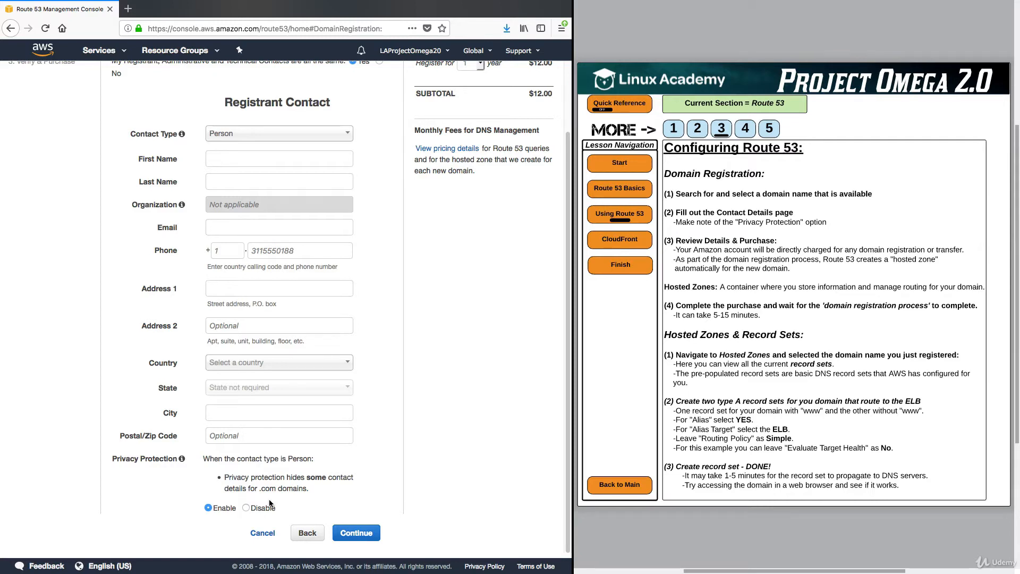
scroll(269, 504, "up", 3)
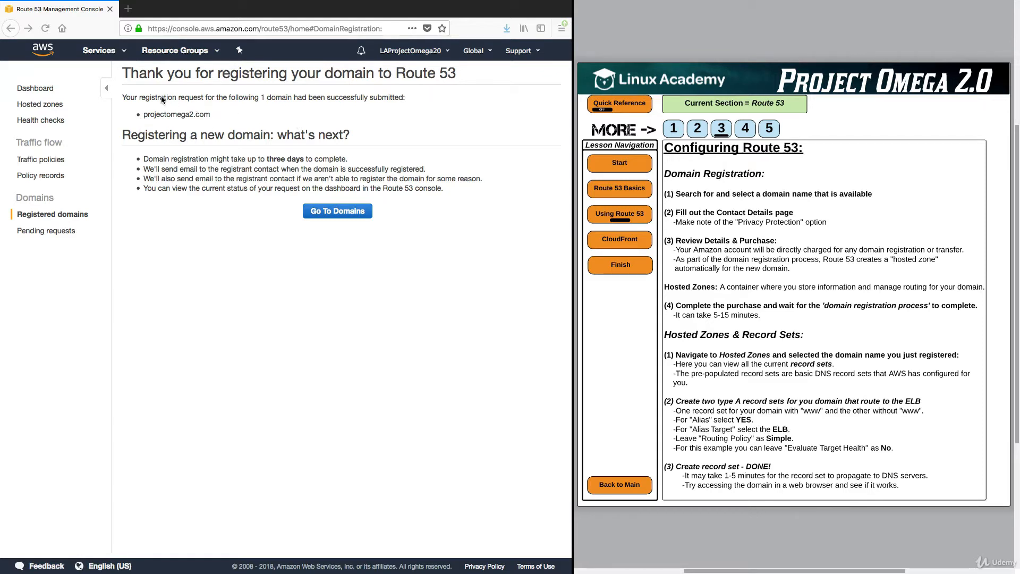
left_click(358, 212)
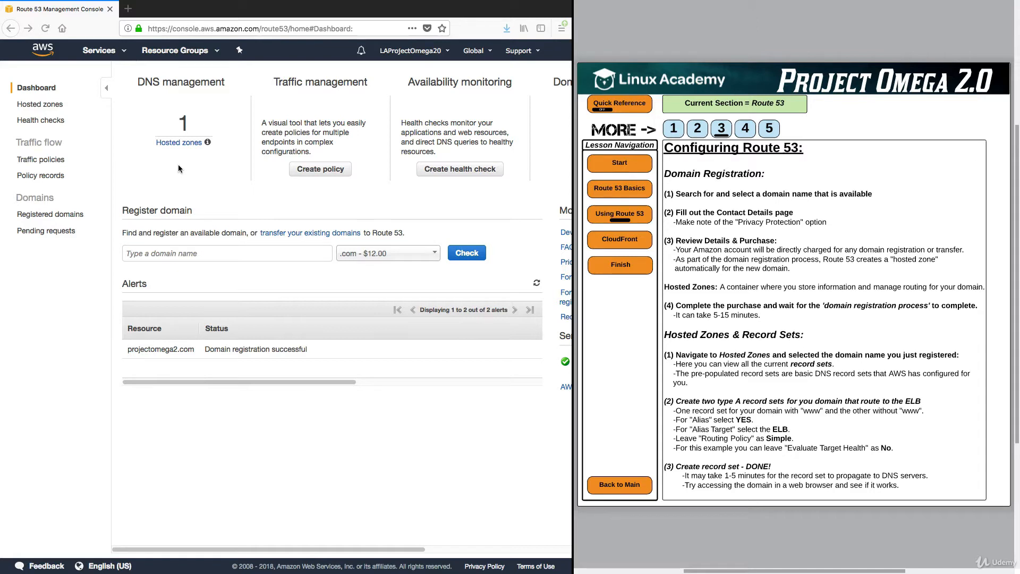
Open the projectomega2.com hosted zone and examine the names, types and values of its existing record sets
left_click(178, 142)
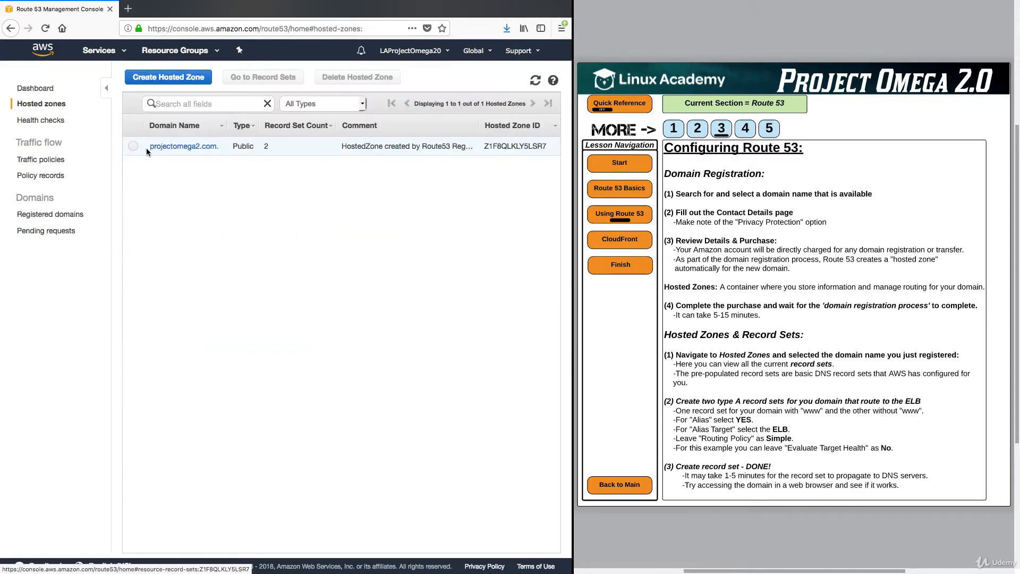
left_click(202, 150)
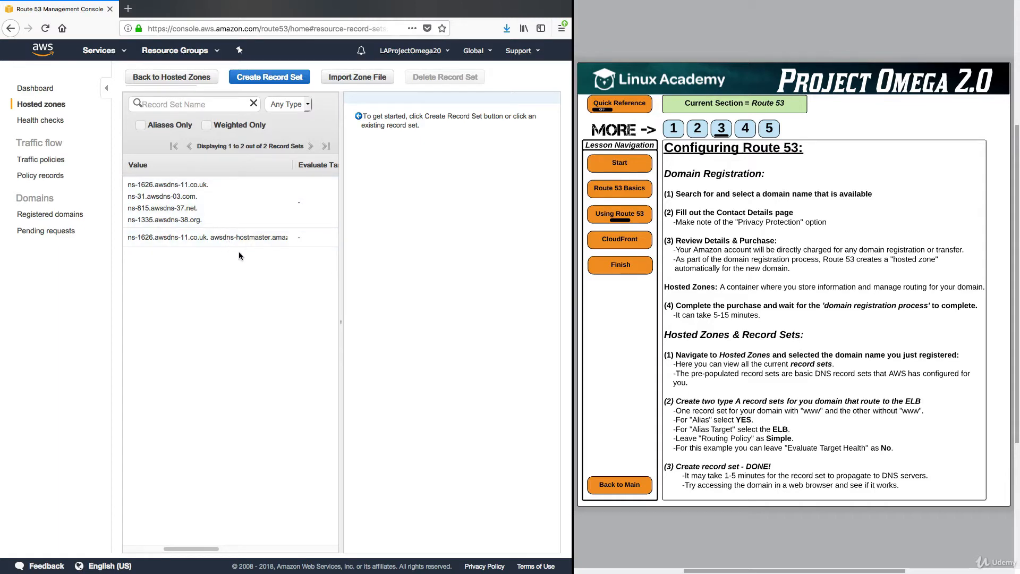
scroll(239, 256, "left", 5)
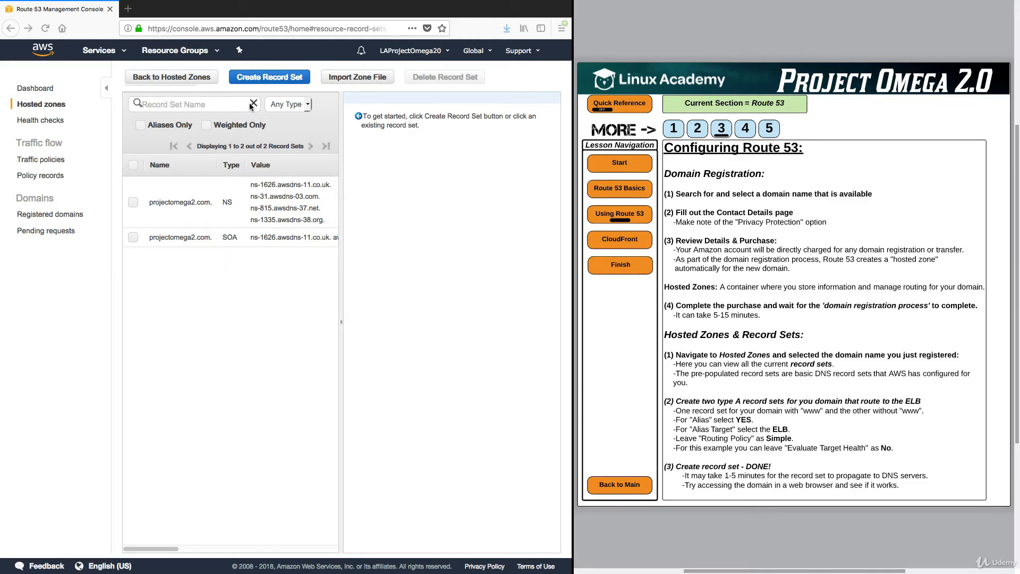
Create a type A alias record set named www targeting the OmegaELB load balancer, with Simple routing and Evaluate Target Health set to No
left_click(256, 80)
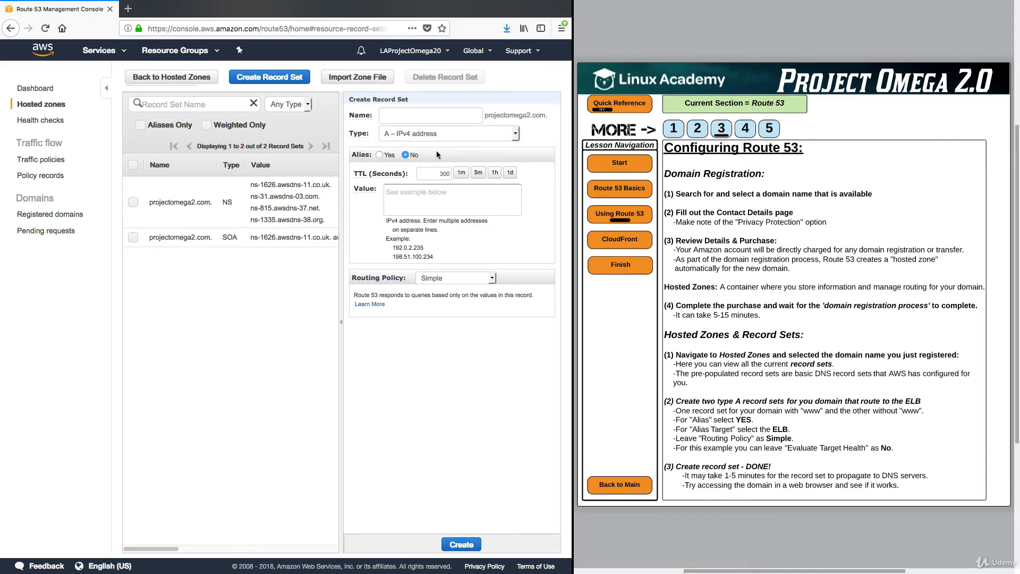
type("www")
left_click(379, 154)
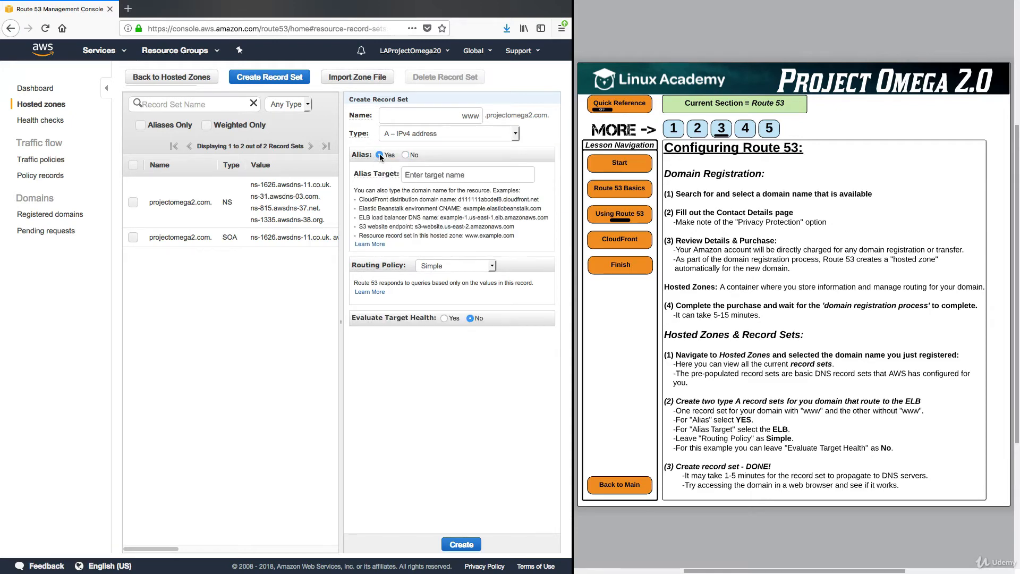
left_click(409, 178)
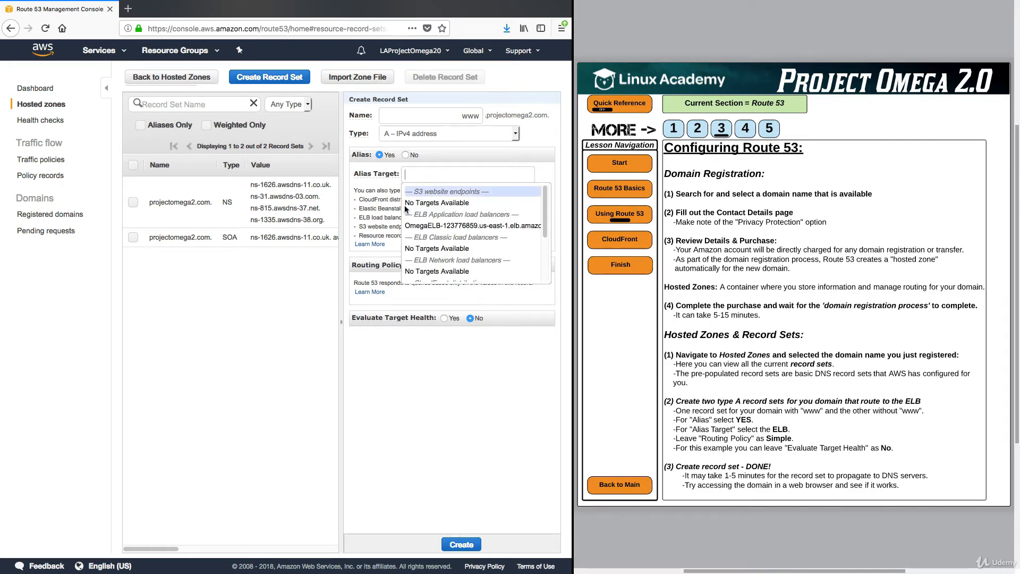
left_click(461, 226)
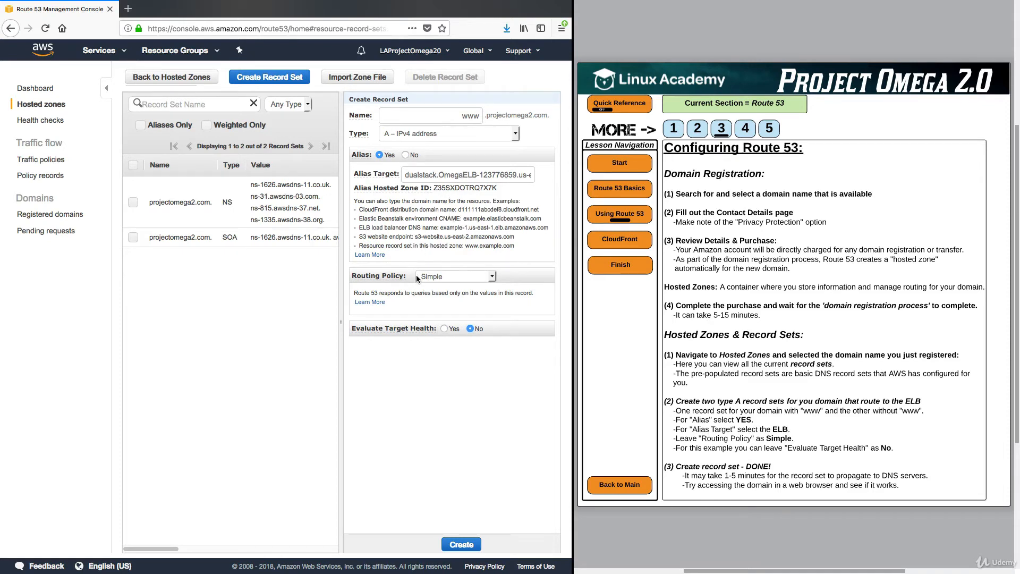
left_click(444, 278)
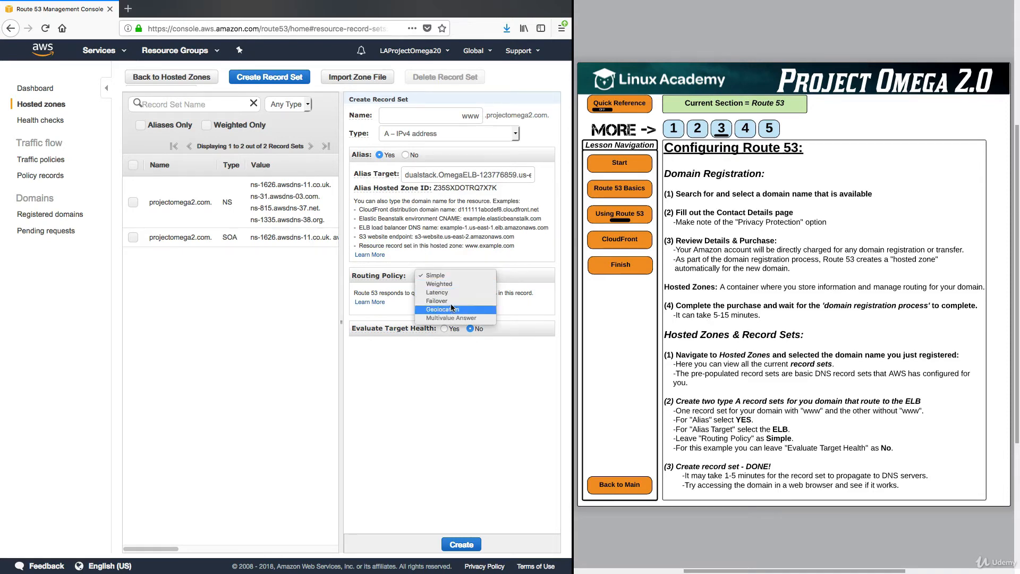
left_click(442, 277)
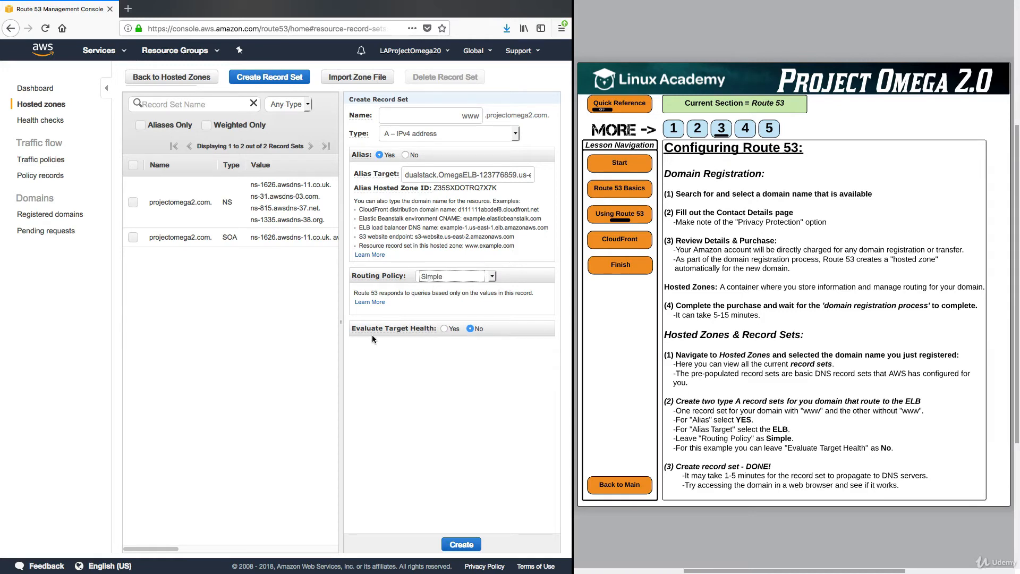
left_click(444, 328)
left_click(470, 329)
left_click(461, 544)
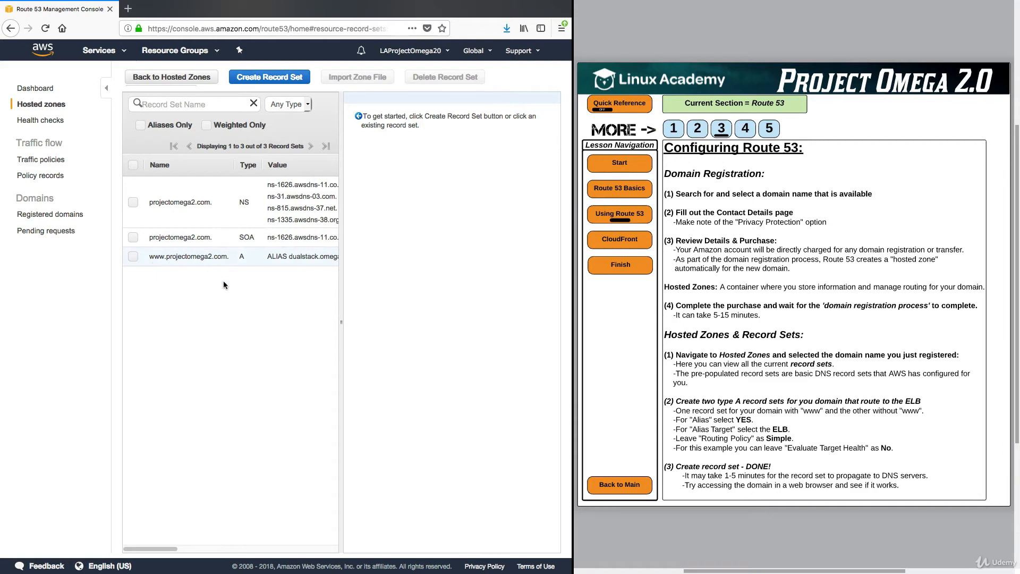
Create a second type A alias record set for the bare projectomega2.com domain, targeting the OmegaELB load balancer
left_click(275, 80)
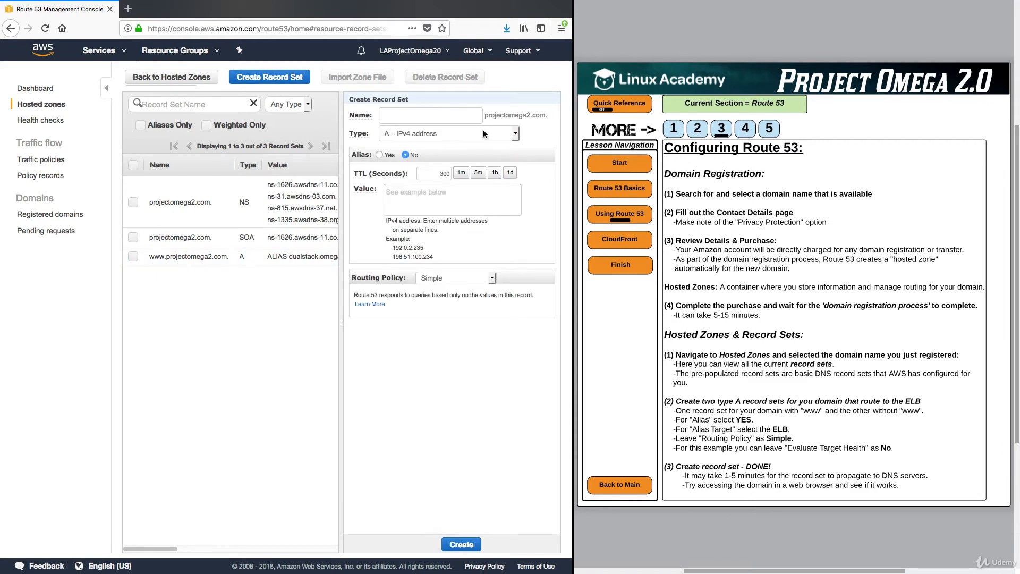
left_click(378, 154)
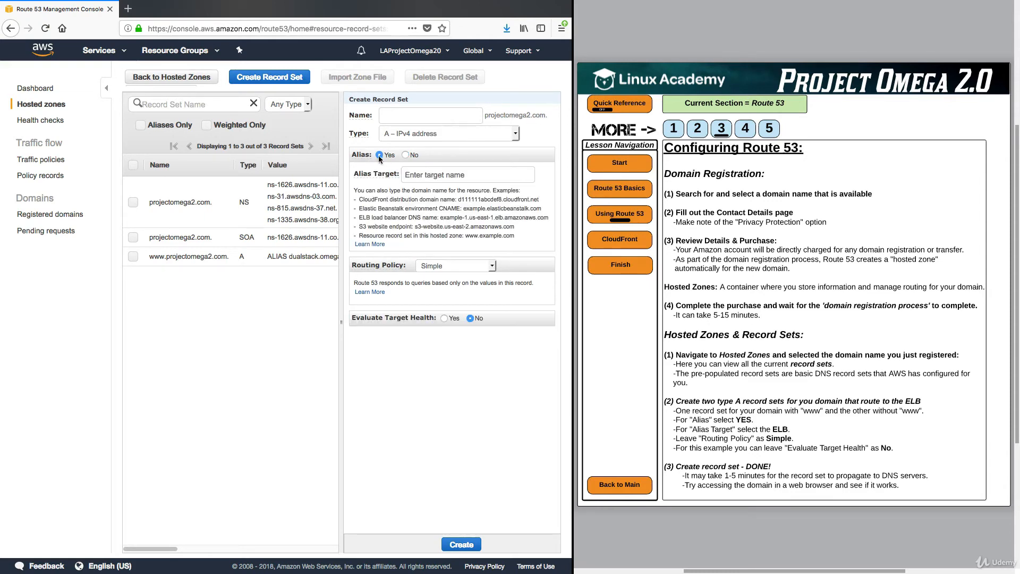
left_click(463, 180)
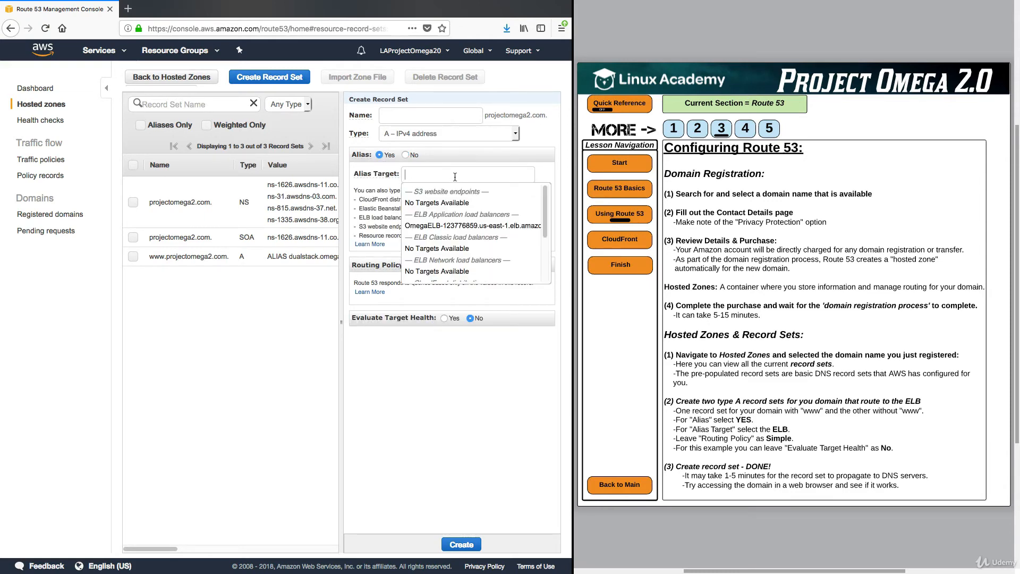
left_click(459, 225)
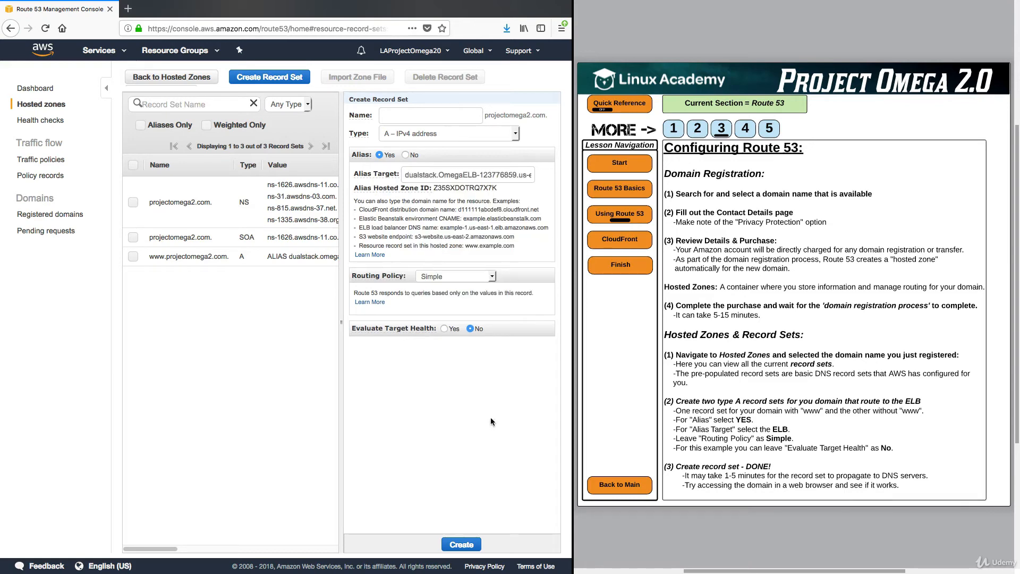
left_click(474, 546)
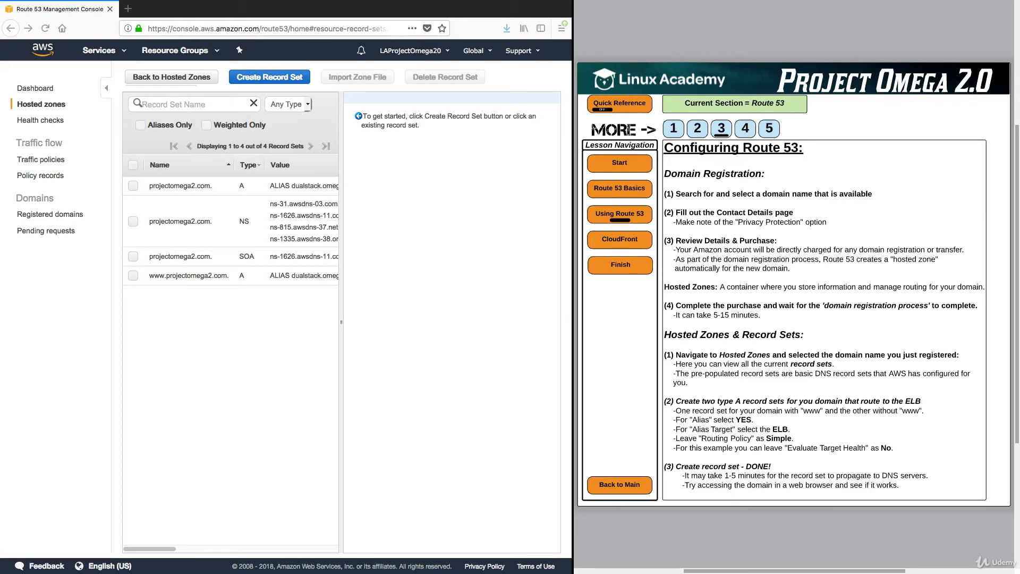
Load projectomega2.com in a new browser tab to test the domain's routing
key("ctrl+t")
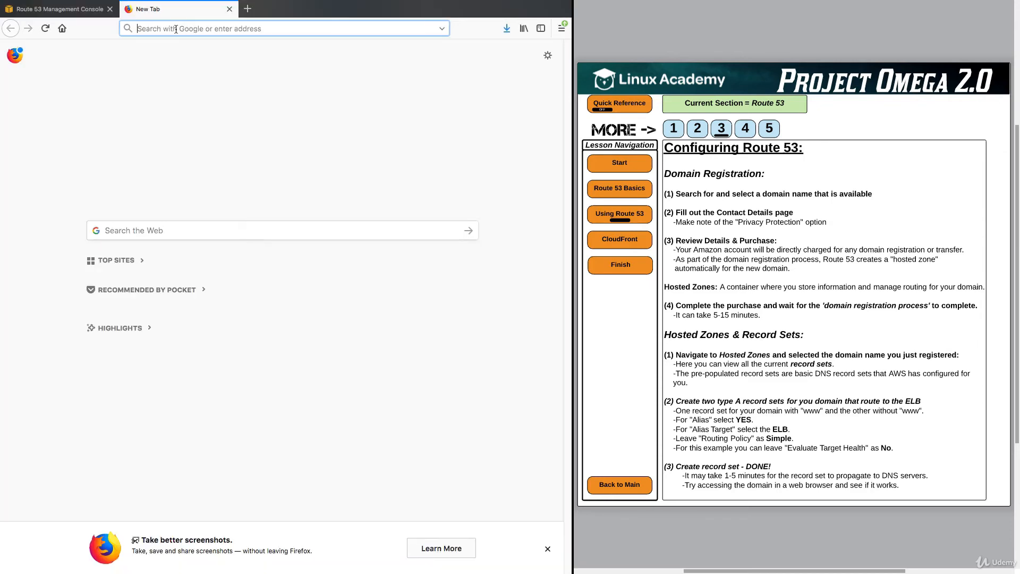
type("projectomega2.com")
key("Return")
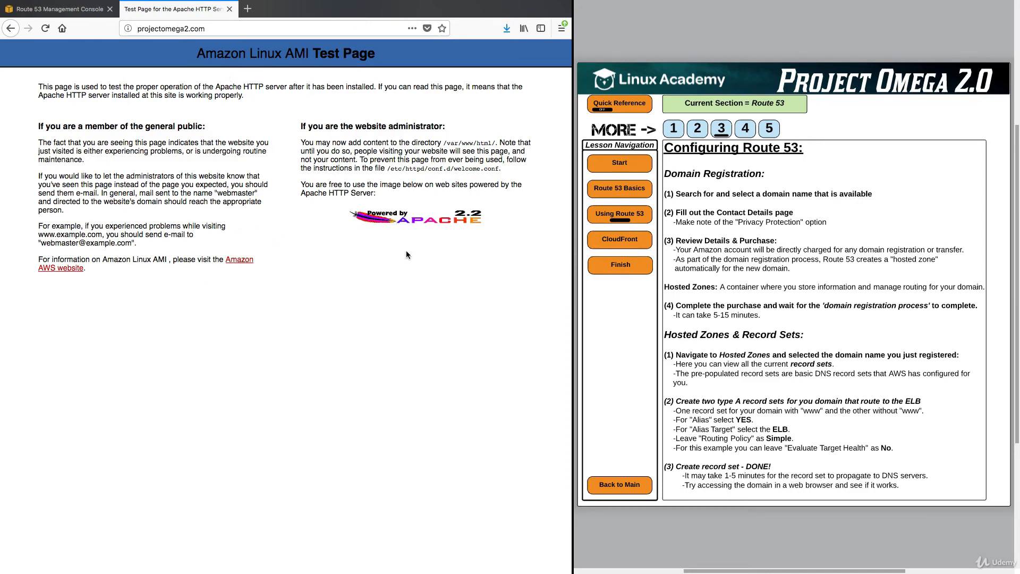
Examine the Route 53 Basics diagram on page 4 of the lesson guide, and return to the hosted zone's record sets in the console
left_click(746, 134)
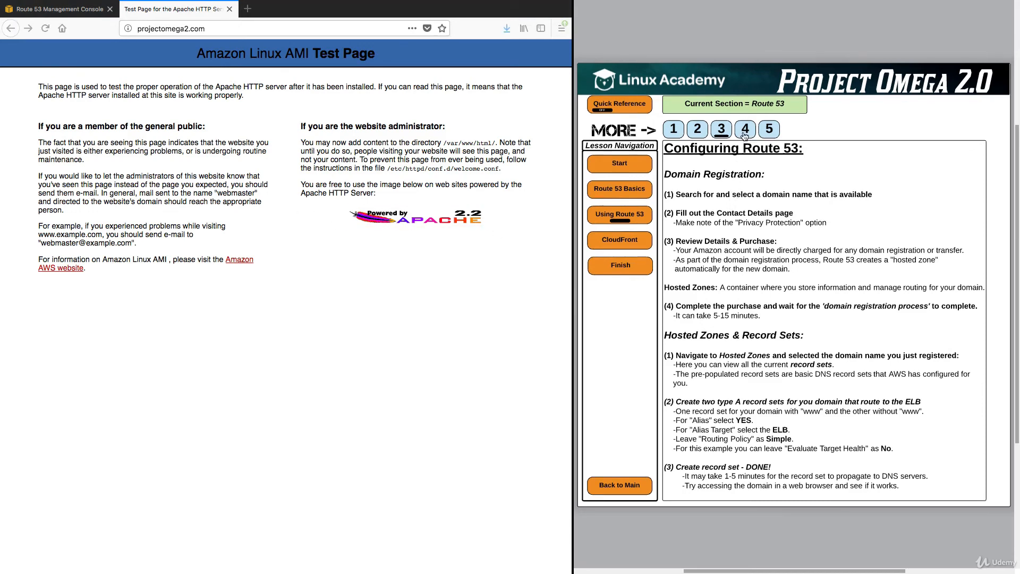
left_click(745, 133)
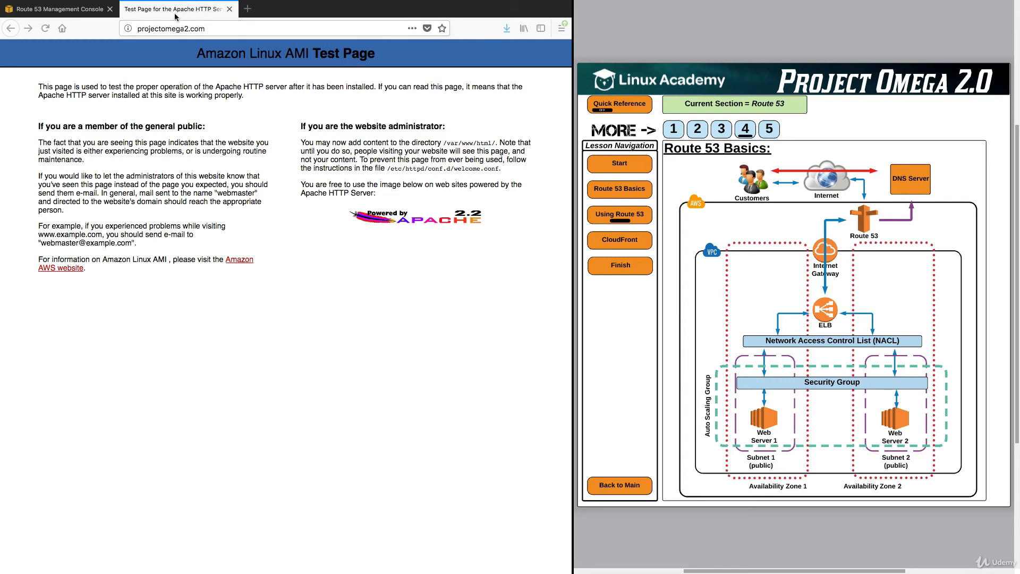
left_click(138, 31)
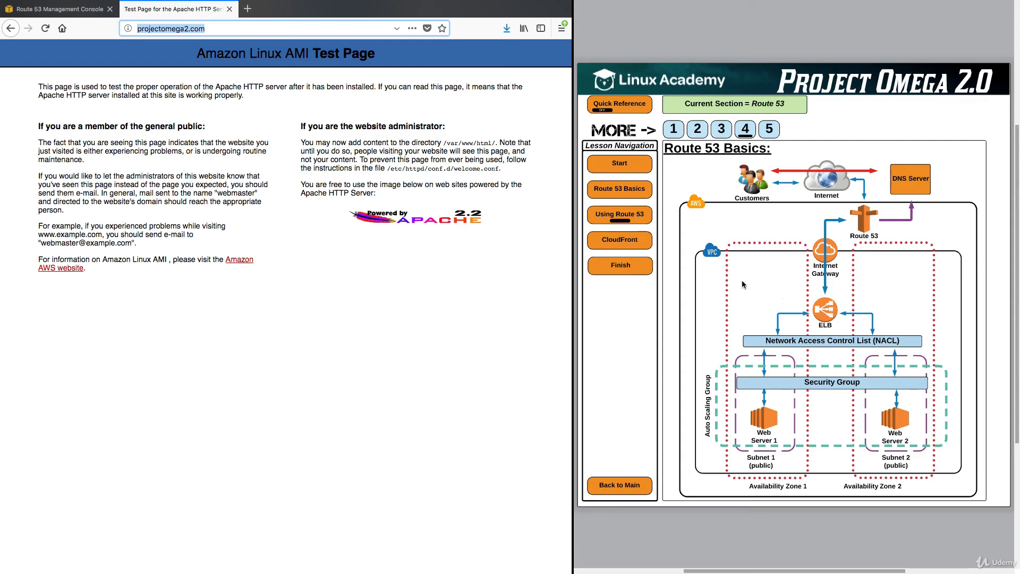
left_click(91, 9)
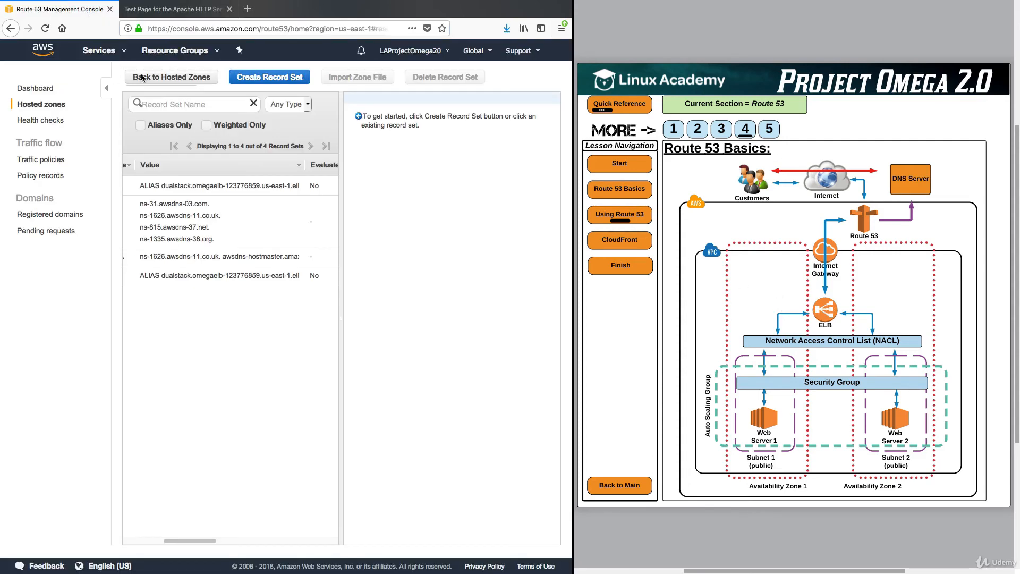
Open the EC2 console in a separate browser tab and display the OmegaELB load balancer's details
left_click(101, 50)
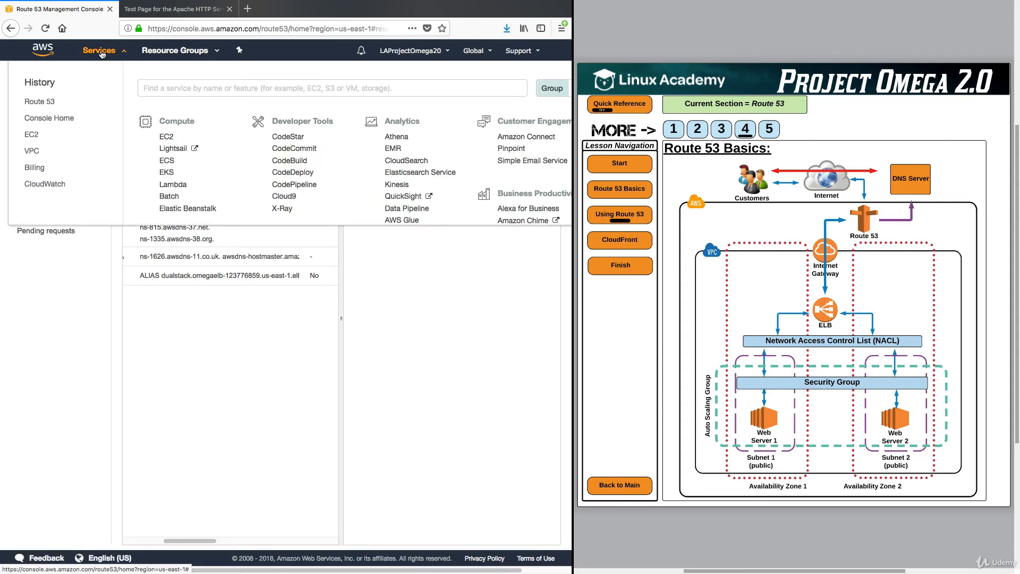
right_click(161, 138)
left_click(175, 141)
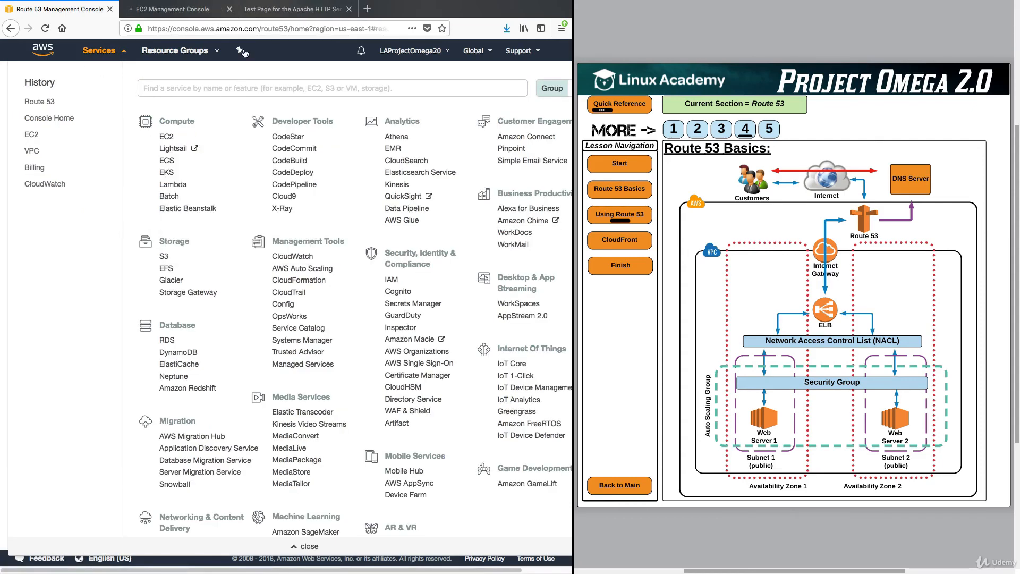
left_click(174, 10)
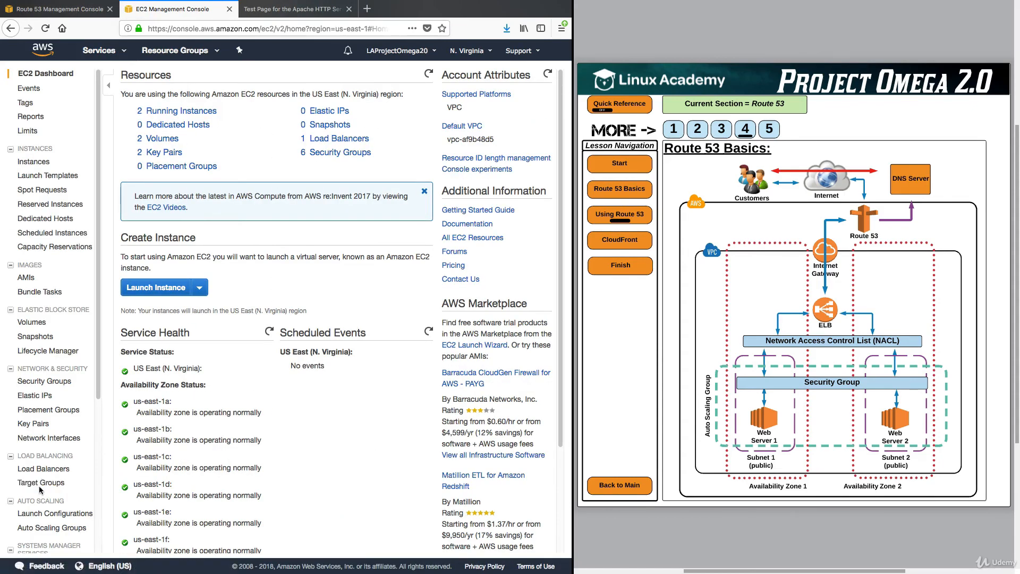
left_click(42, 468)
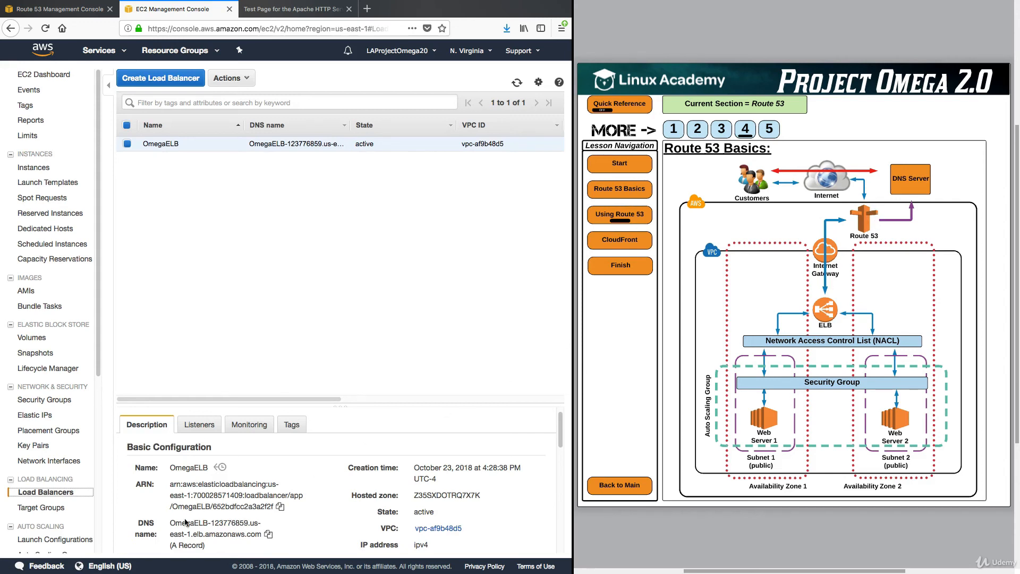
Copy the OmegaELB load balancer's DNS name and load it in a new browser tab to test direct access
left_click(267, 535)
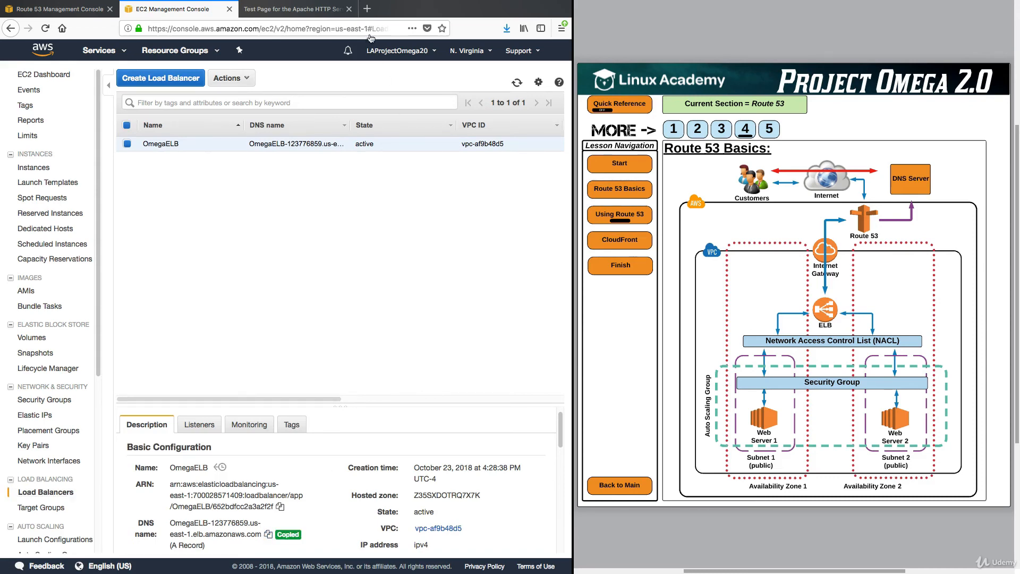
left_click(366, 9)
key("super+v")
key("Return")
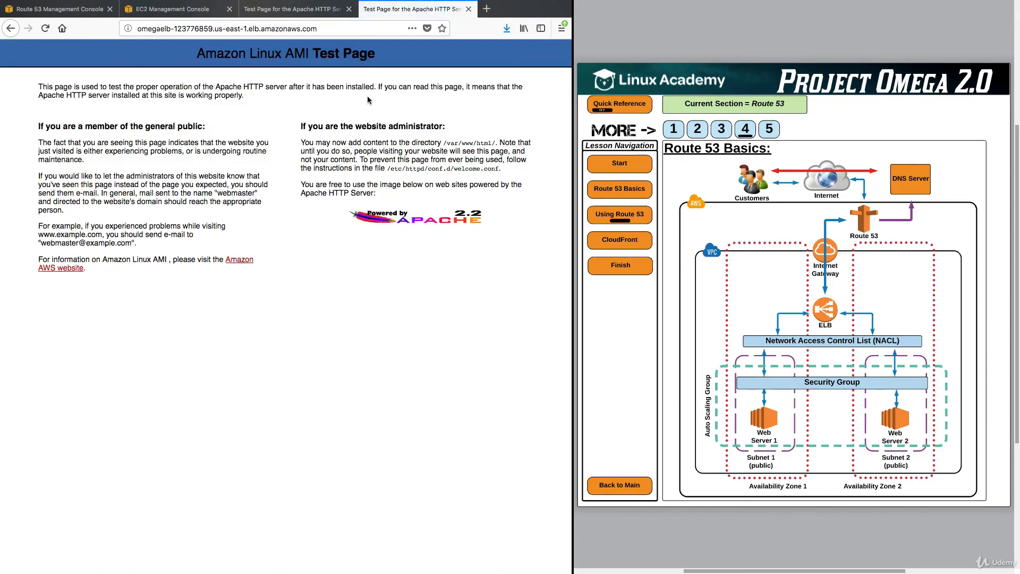